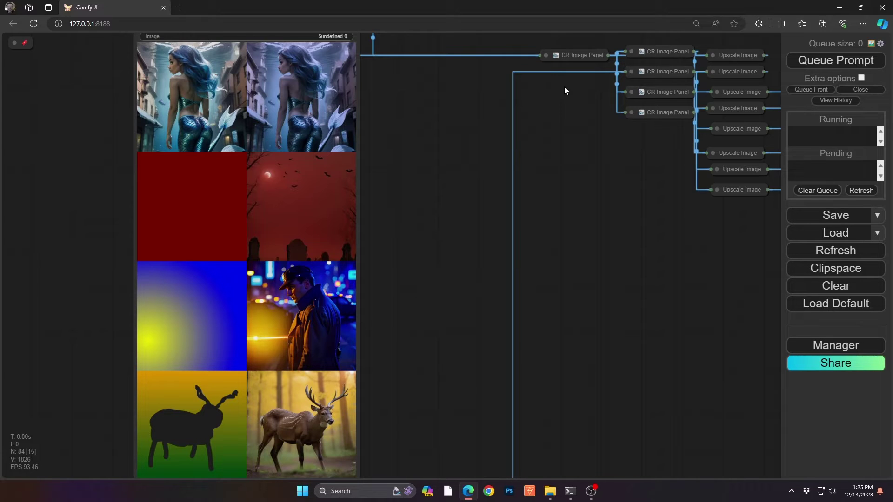
Step: Check the image panel node, zoom out and back in, then jump to bookmark 1's mermaid section
left_click(631, 51)
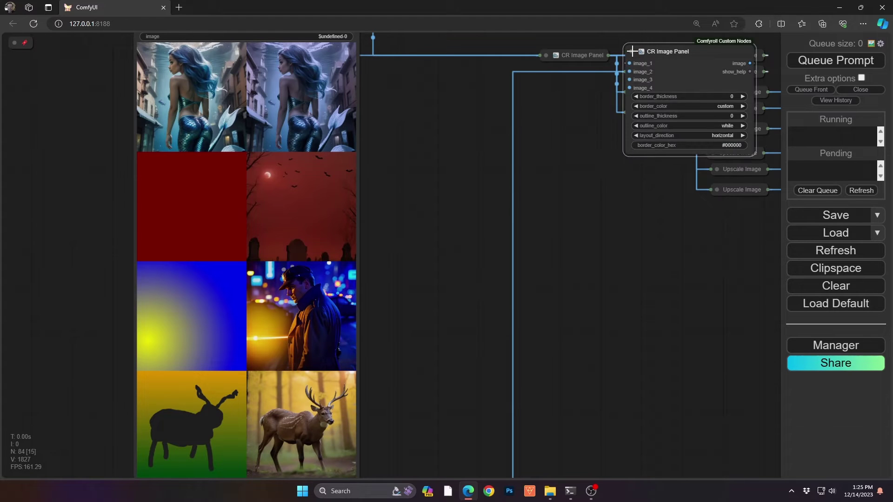
left_click(631, 51)
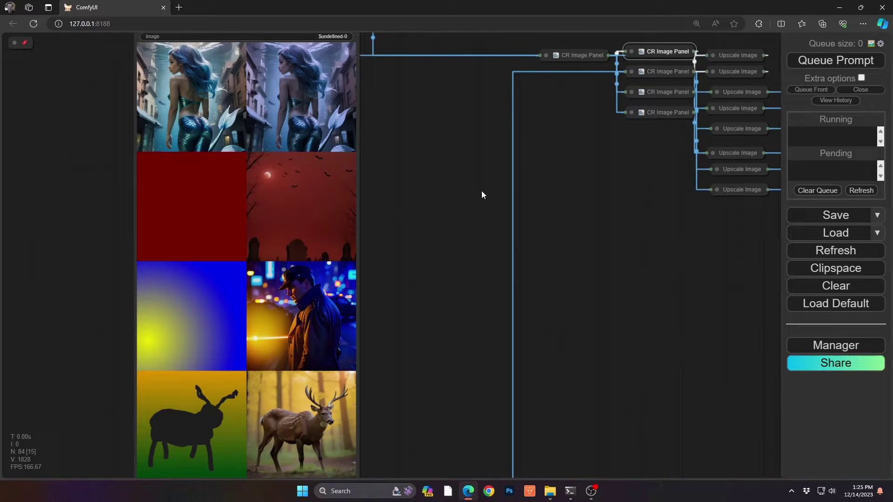
scroll(478, 197, "down", 10)
scroll(477, 200, "down", 6)
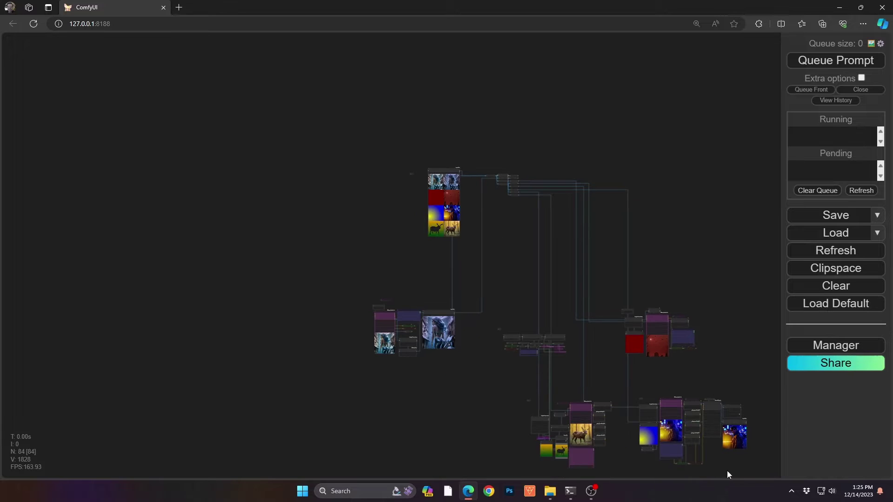
scroll(456, 173, "up", 5)
scroll(456, 172, "up", 15)
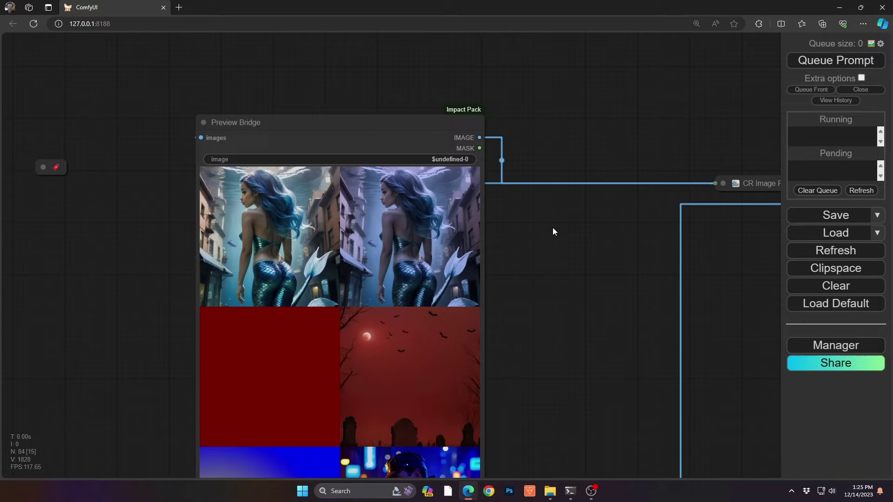
key("1")
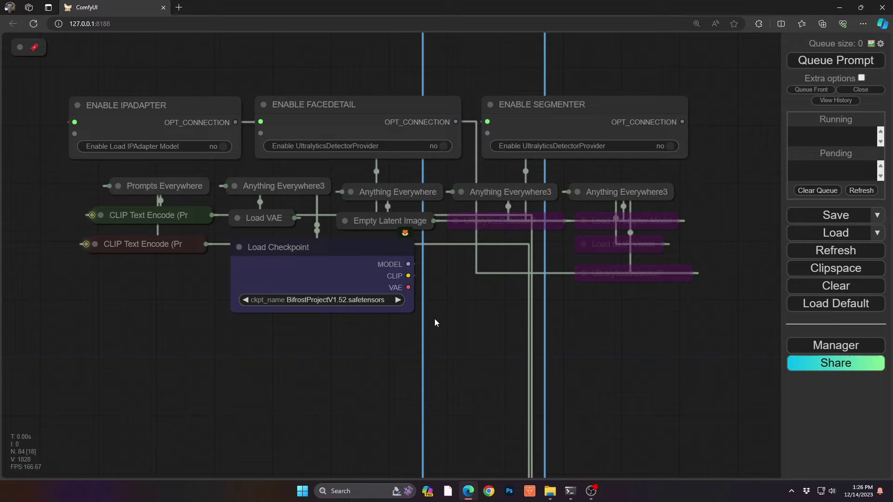
key("1")
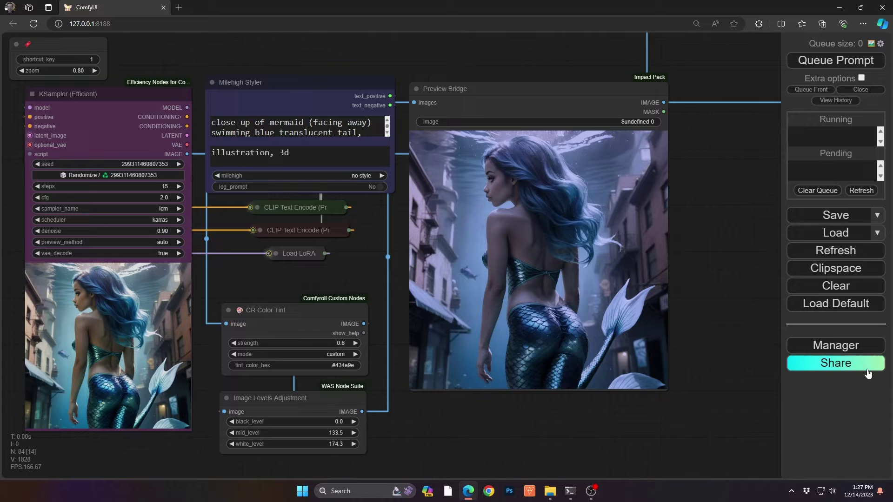
left_click(830, 345)
left_click(465, 183)
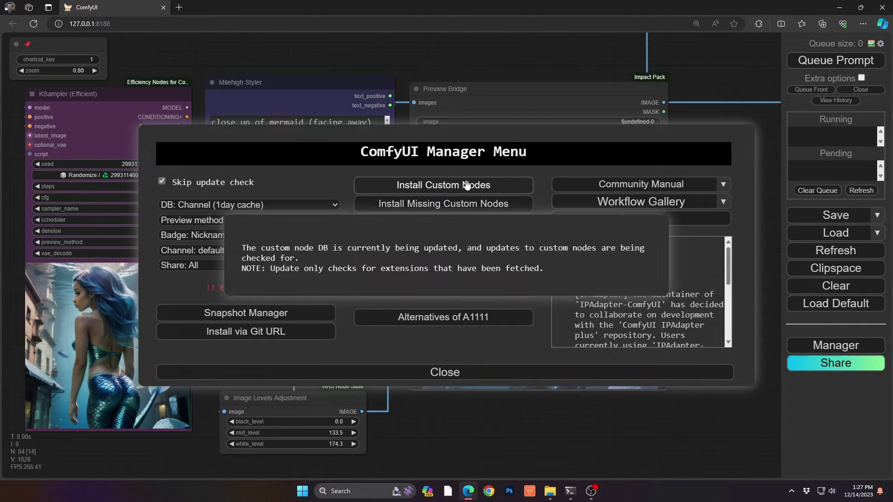
left_click(677, 94)
type("comfyro")
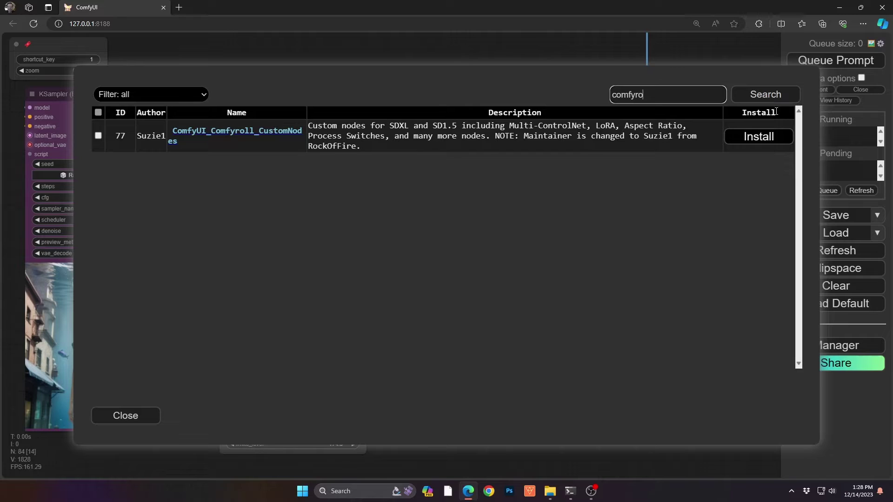
left_click(141, 416)
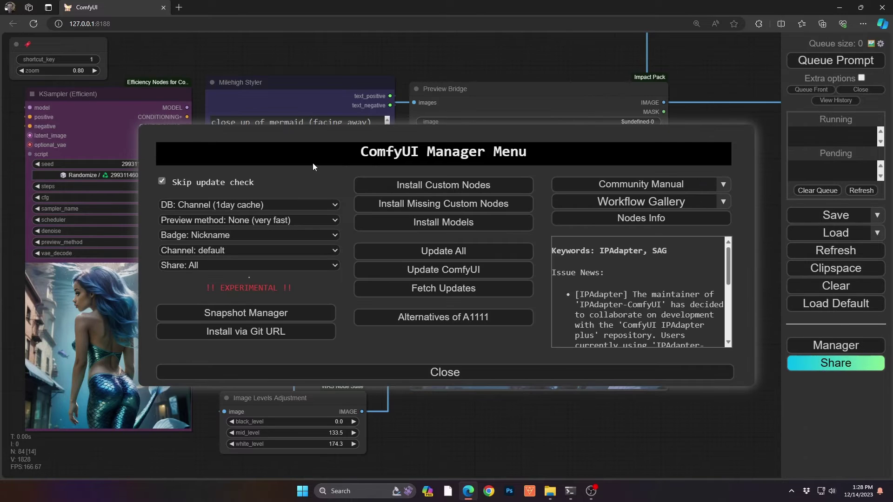
left_click(481, 373)
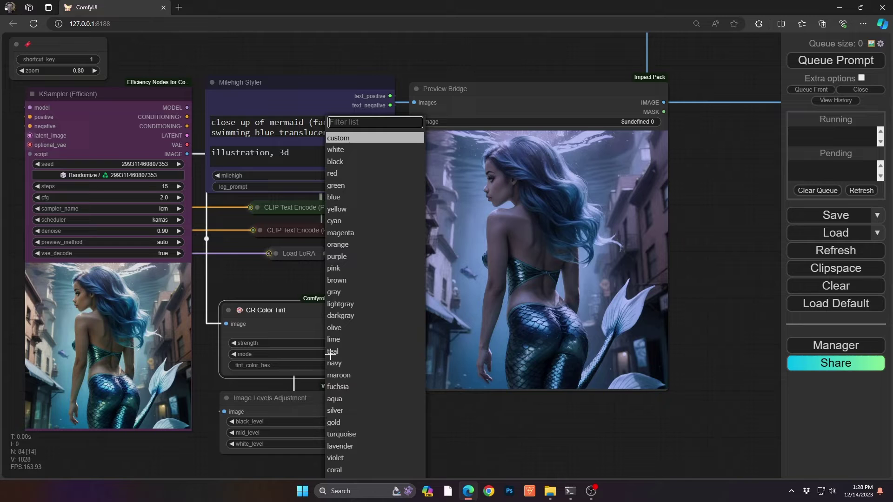
left_click(330, 355)
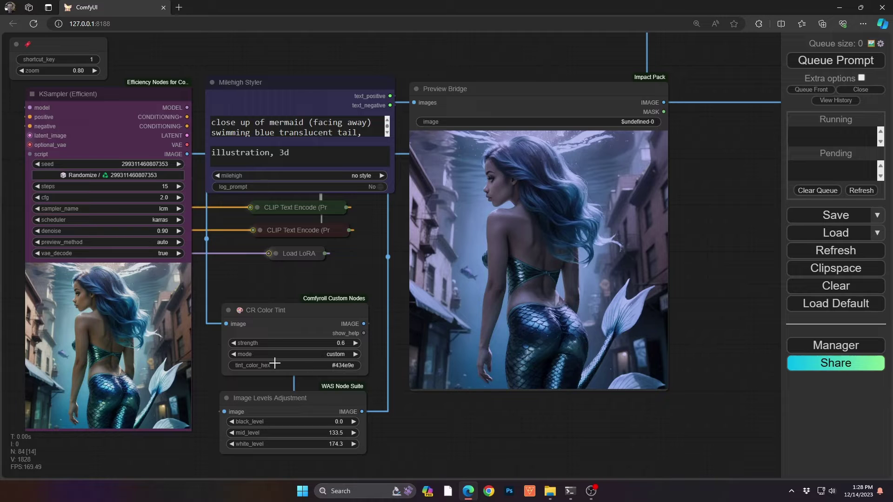
Step: Search 'hue' in a new tab, make a deep red Huey palette, then close the tab
left_click(179, 7)
type("hue")
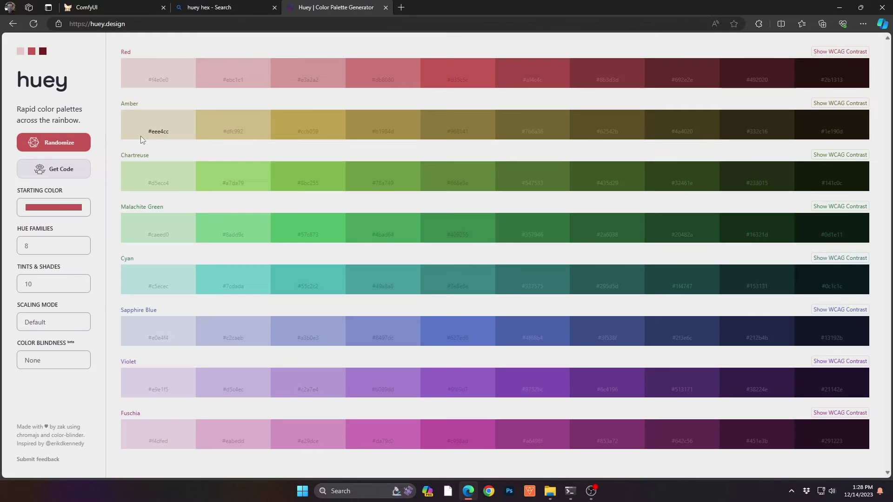
left_click(46, 207)
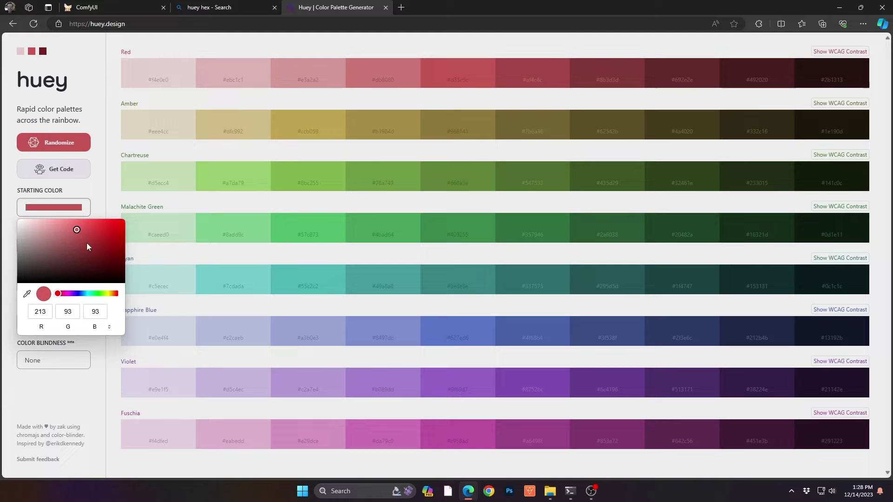
left_click_drag(85, 245, 110, 245)
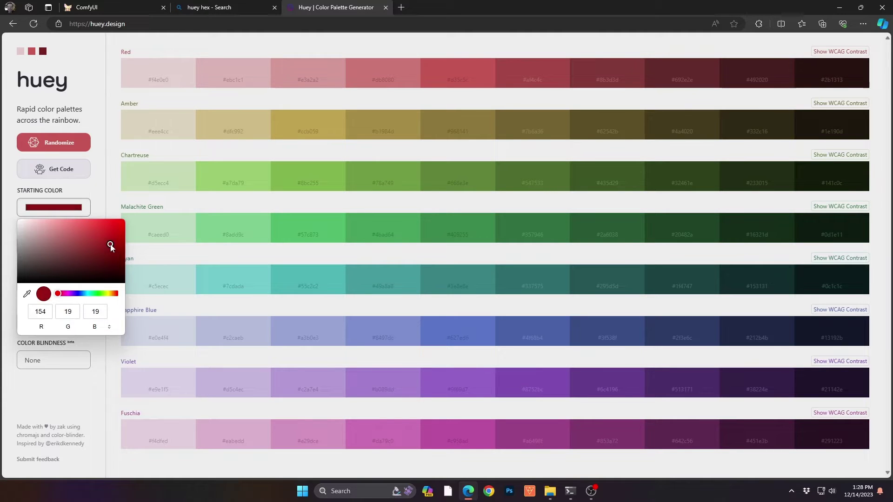
left_click(103, 173)
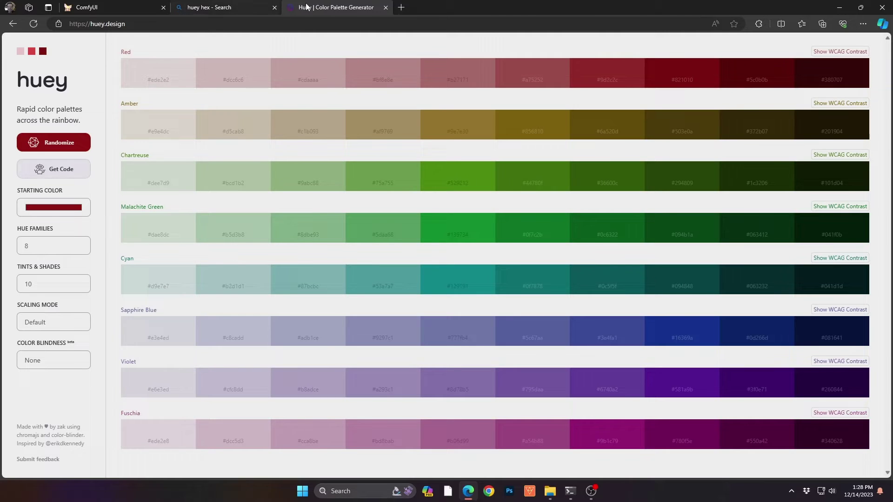
left_click(385, 8)
Step: Close the search tab to return to the ComfyUI mermaid workflow
left_click(275, 7)
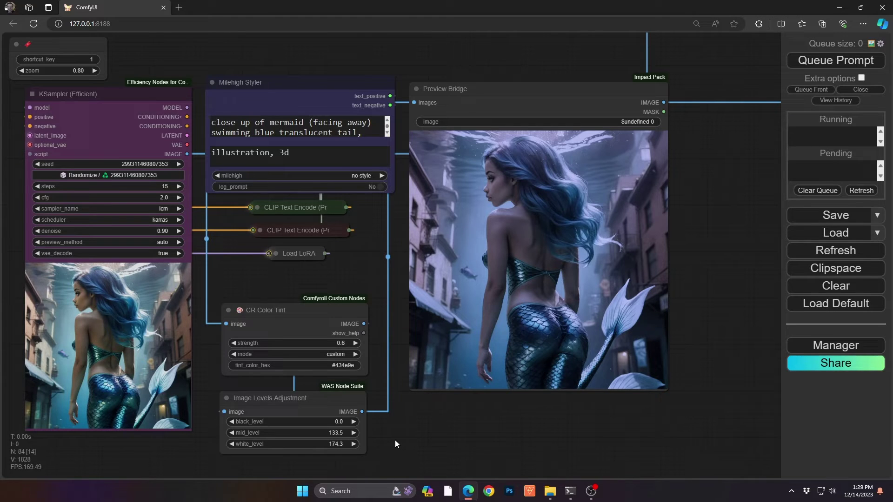
Step: Jump to bookmark 2, the graveyard workflow with its maroon colour panel
key("2")
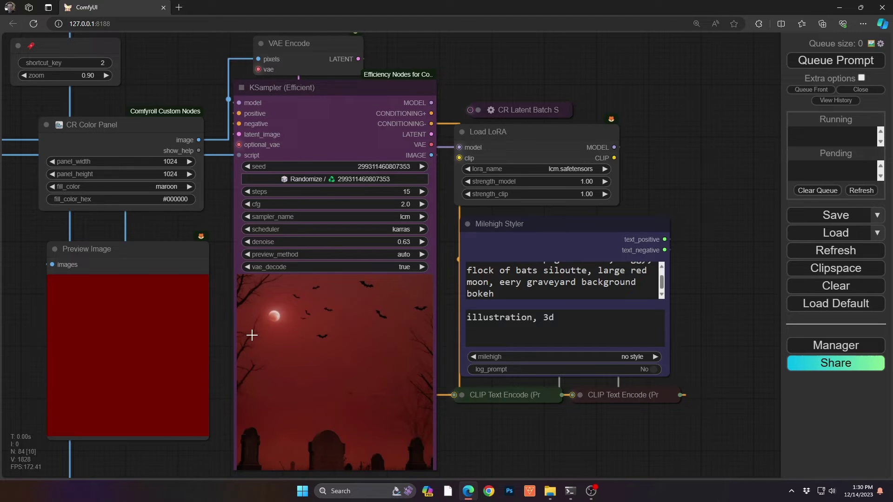
Step: Widen the Milehigh Styler node, select VAE Encode, then jump to bookmark 3's detective workflow
left_click_drag(665, 374, 687, 400)
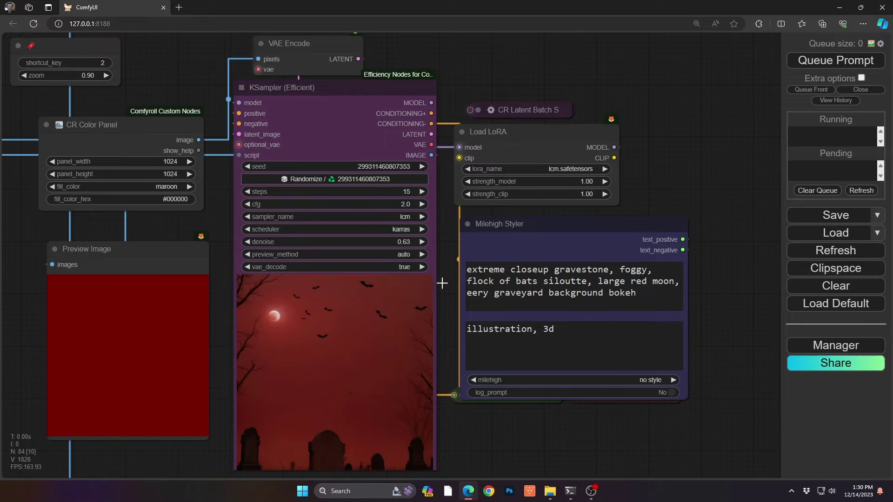
left_click_drag(684, 395, 682, 380)
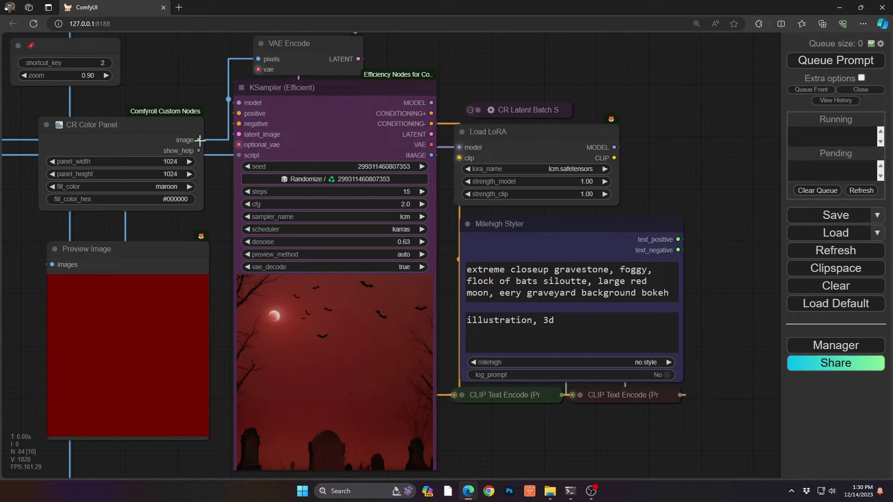
left_click(289, 45)
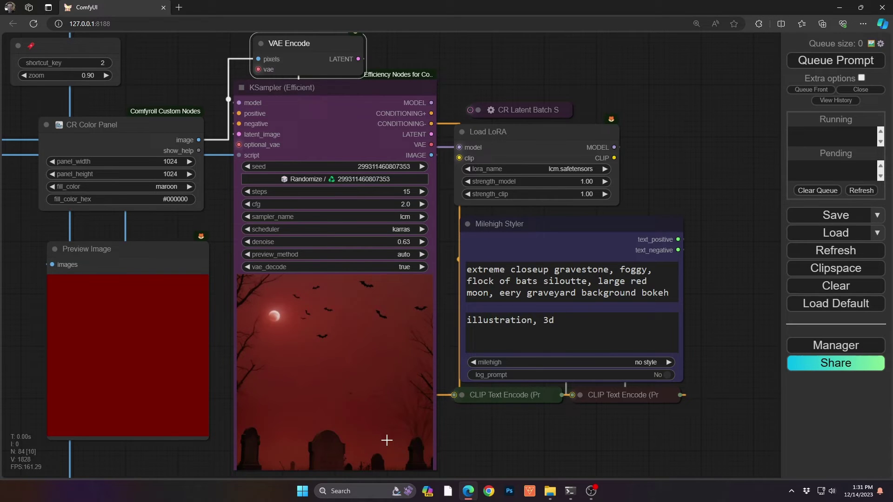
key("3")
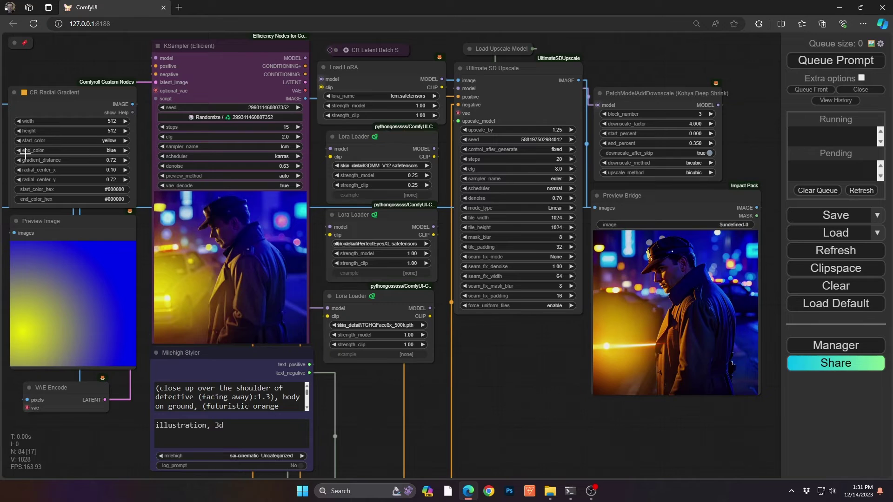
left_click(98, 149)
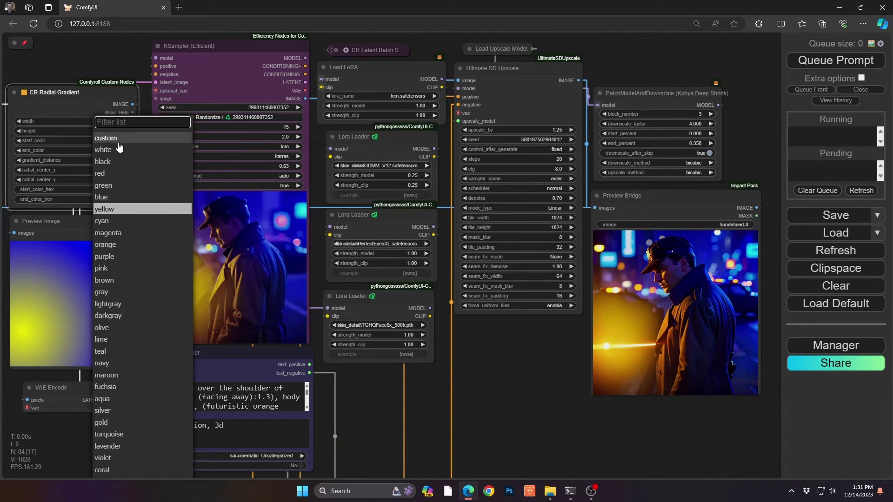
left_click(80, 111)
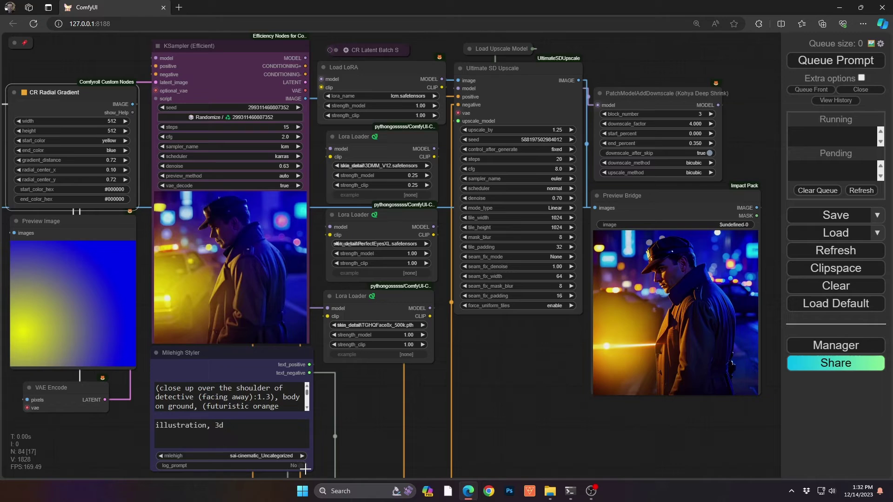
scroll(241, 401, "down", 1)
scroll(242, 401, "down", 1)
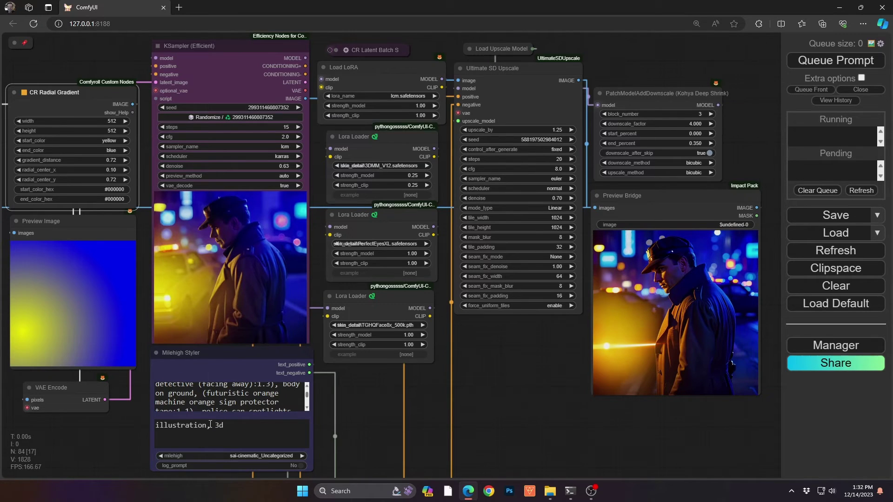
left_click(228, 457)
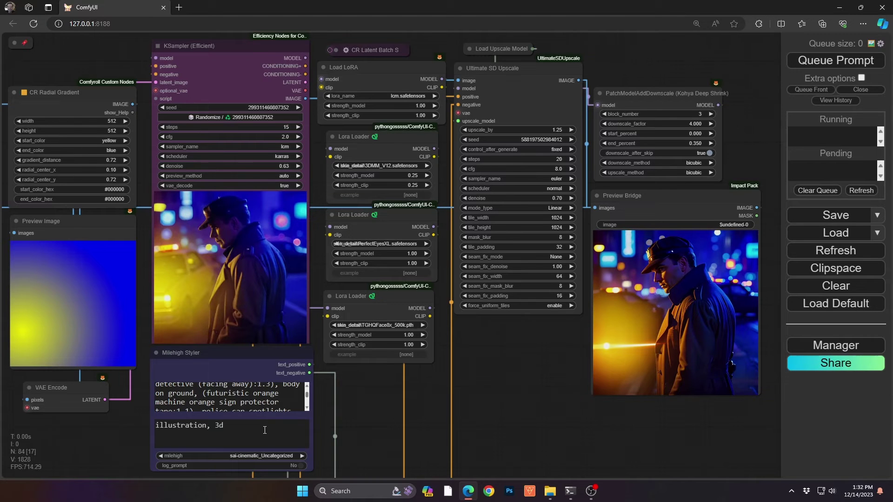
scroll(205, 235, "up", 9)
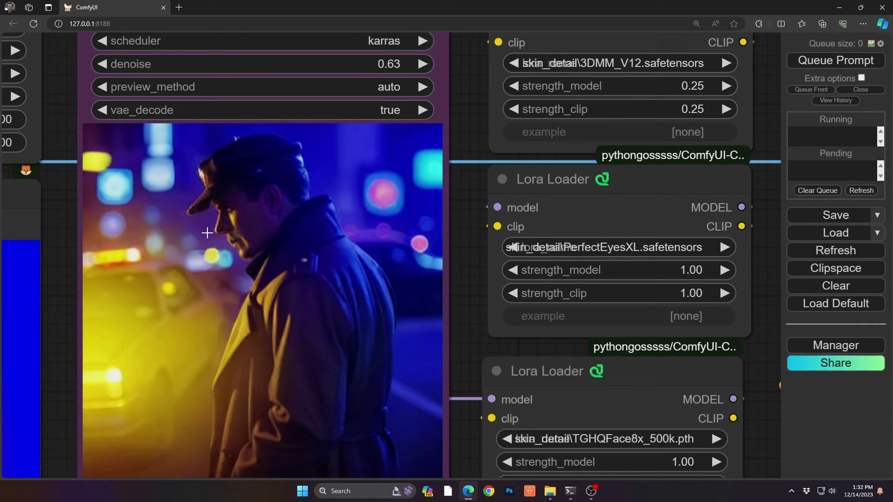
scroll(207, 233, "down", 9)
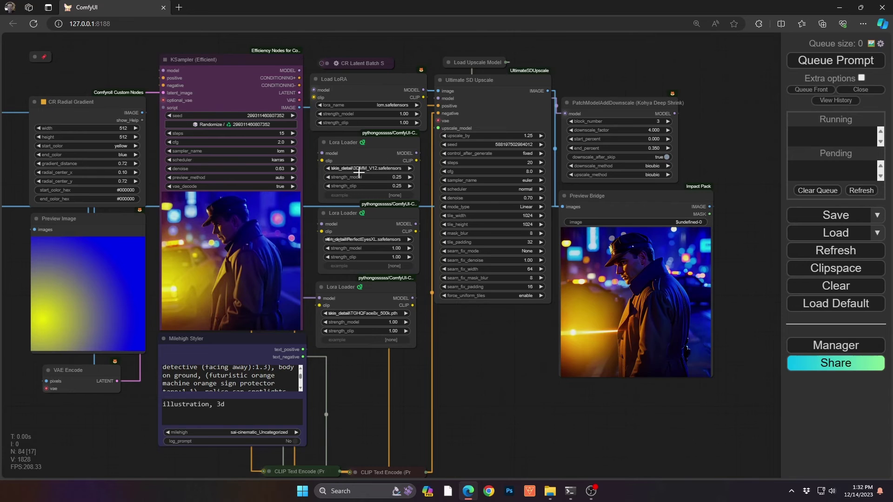
scroll(359, 172, "up", 2)
scroll(359, 172, "up", 3)
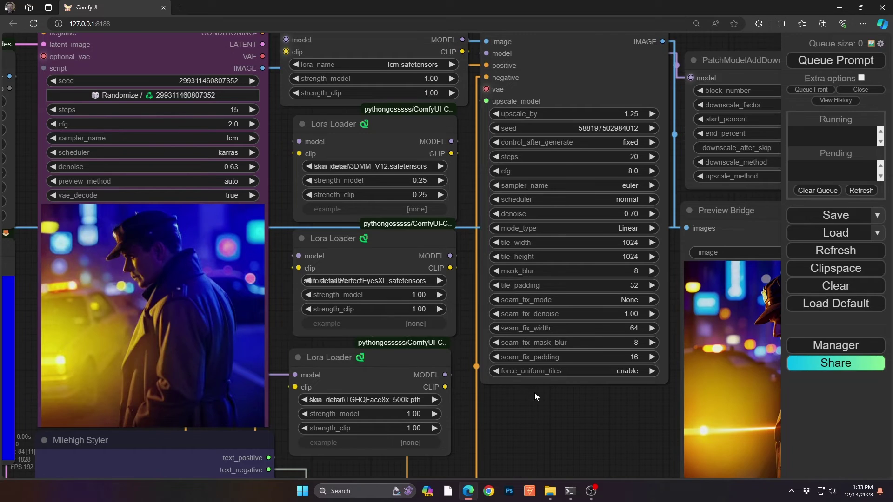
scroll(424, 379, "down", 4)
scroll(241, 326, "up", 6)
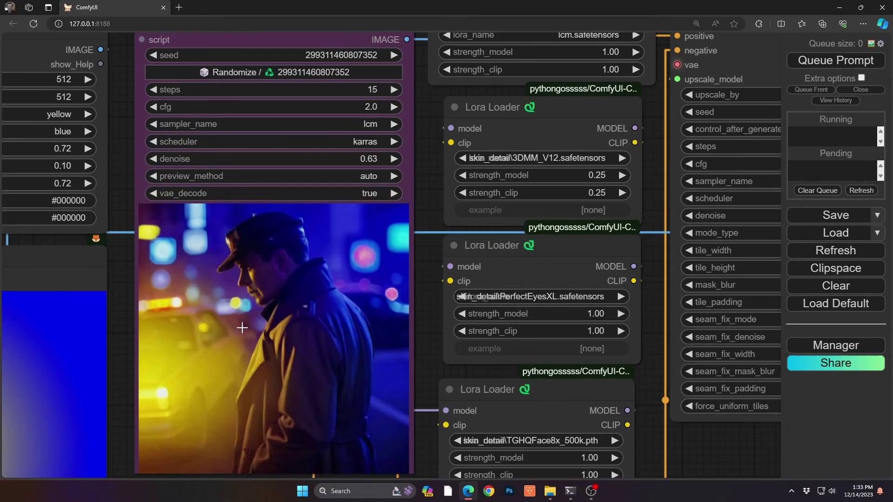
scroll(241, 326, "down", 5)
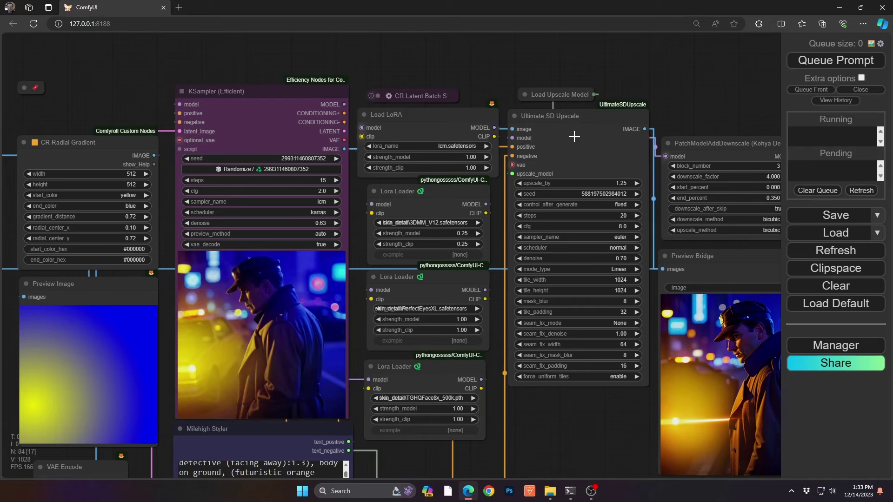
left_click_drag(615, 407, 362, 369)
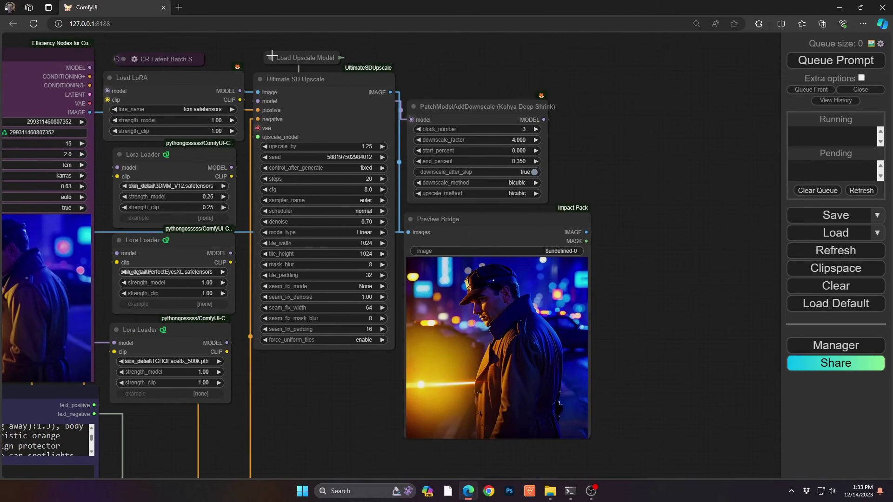
left_click(271, 57)
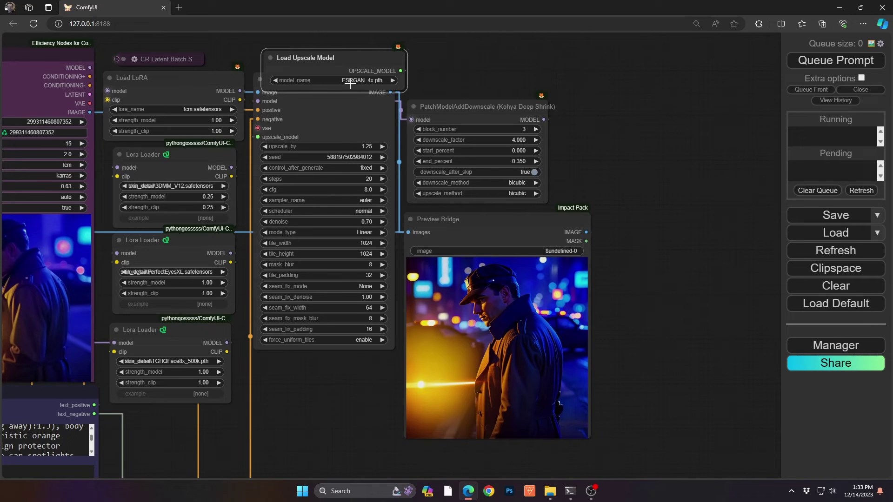
left_click(270, 57)
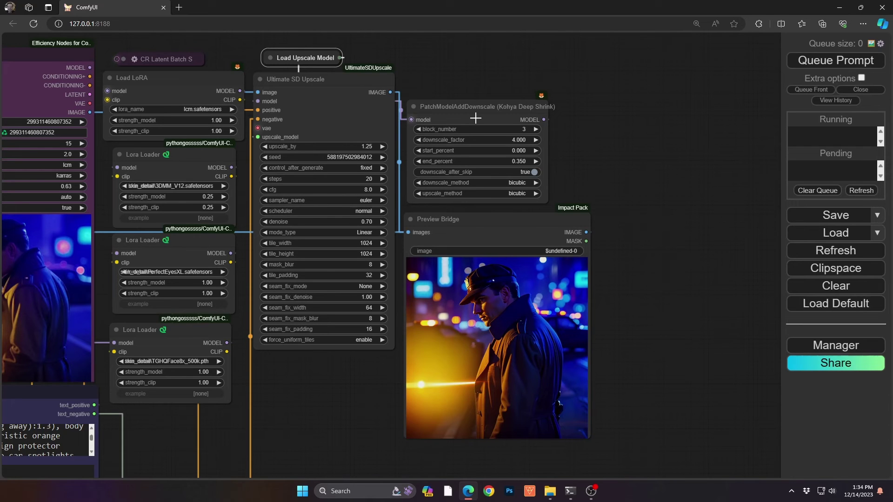
scroll(565, 388, "up", 6)
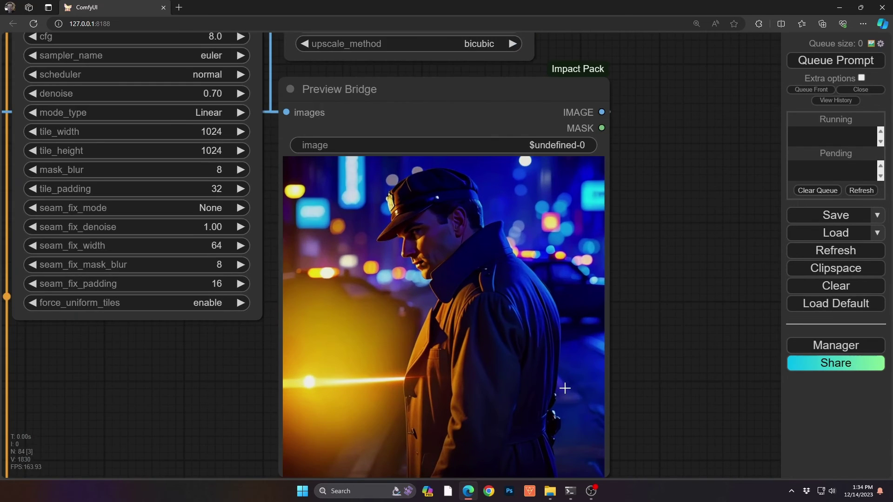
scroll(564, 388, "up", 2)
scroll(367, 200, "down", 1)
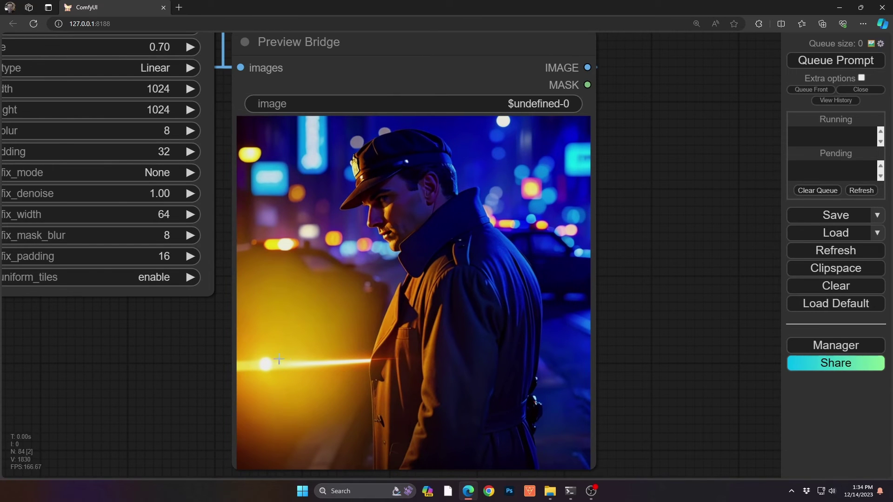
scroll(396, 362, "down", 5)
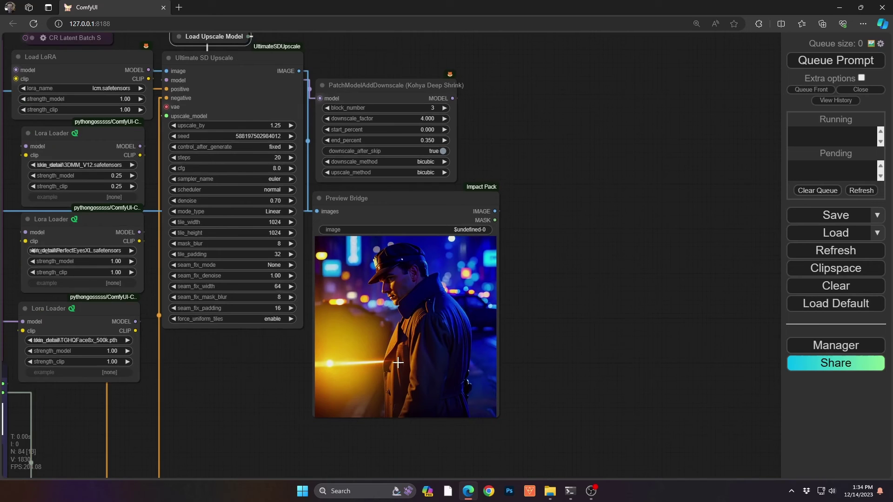
scroll(398, 363, "down", 1)
Step: Pan the canvas to bring the KSampler and Milehigh Styler nodes into view
left_click_drag(290, 367, 417, 357)
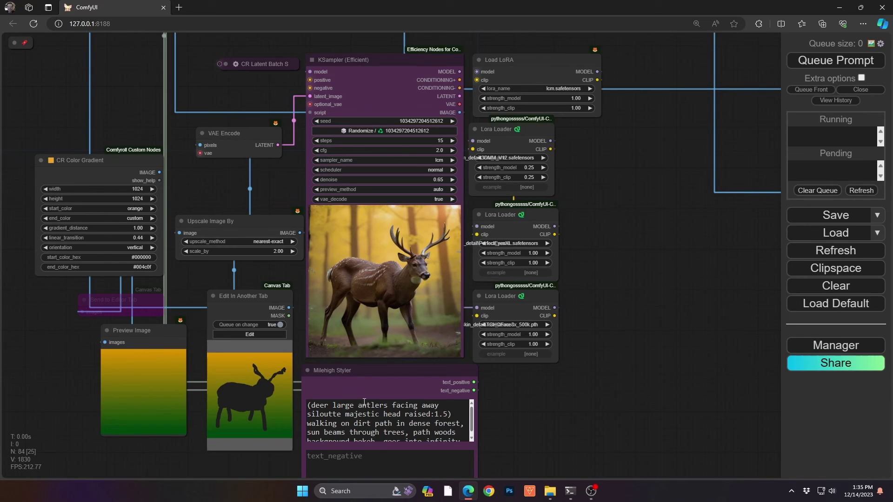
scroll(359, 420, "down", 1)
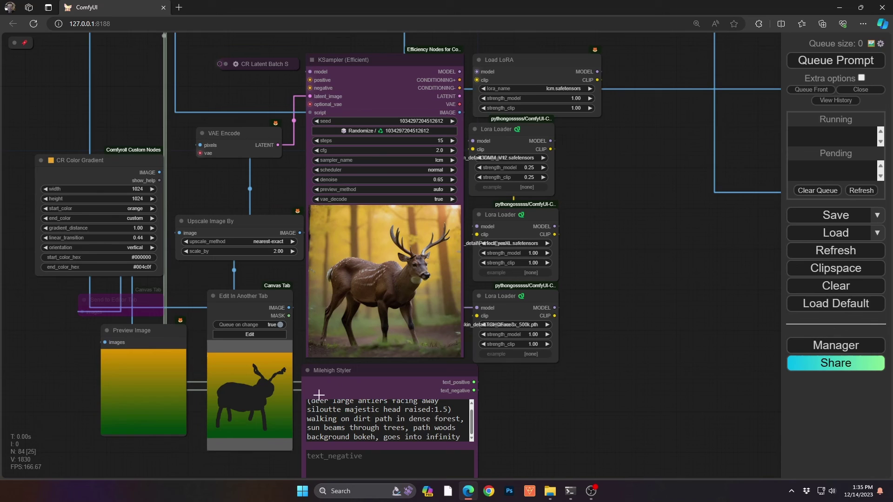
scroll(354, 421, "up", 1)
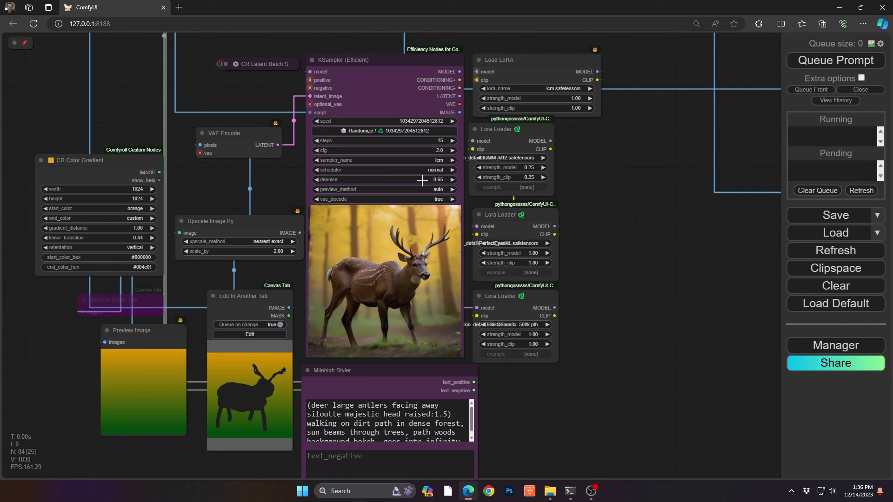
Step: Raise the KSampler (Efficient) denoise from 0.65 to 0.74
mouse_move(422, 180)
left_mouse_down()
mouse_move(440, 183)
mouse_move(430, 184)
left_mouse_up()
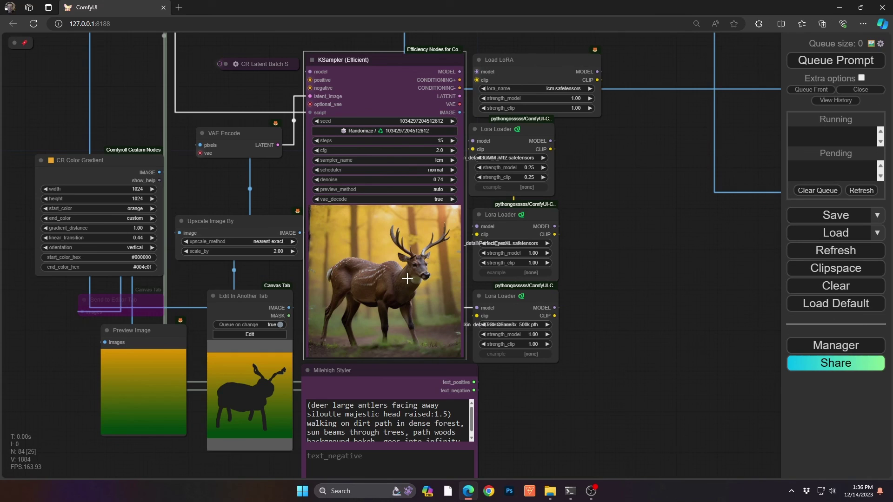